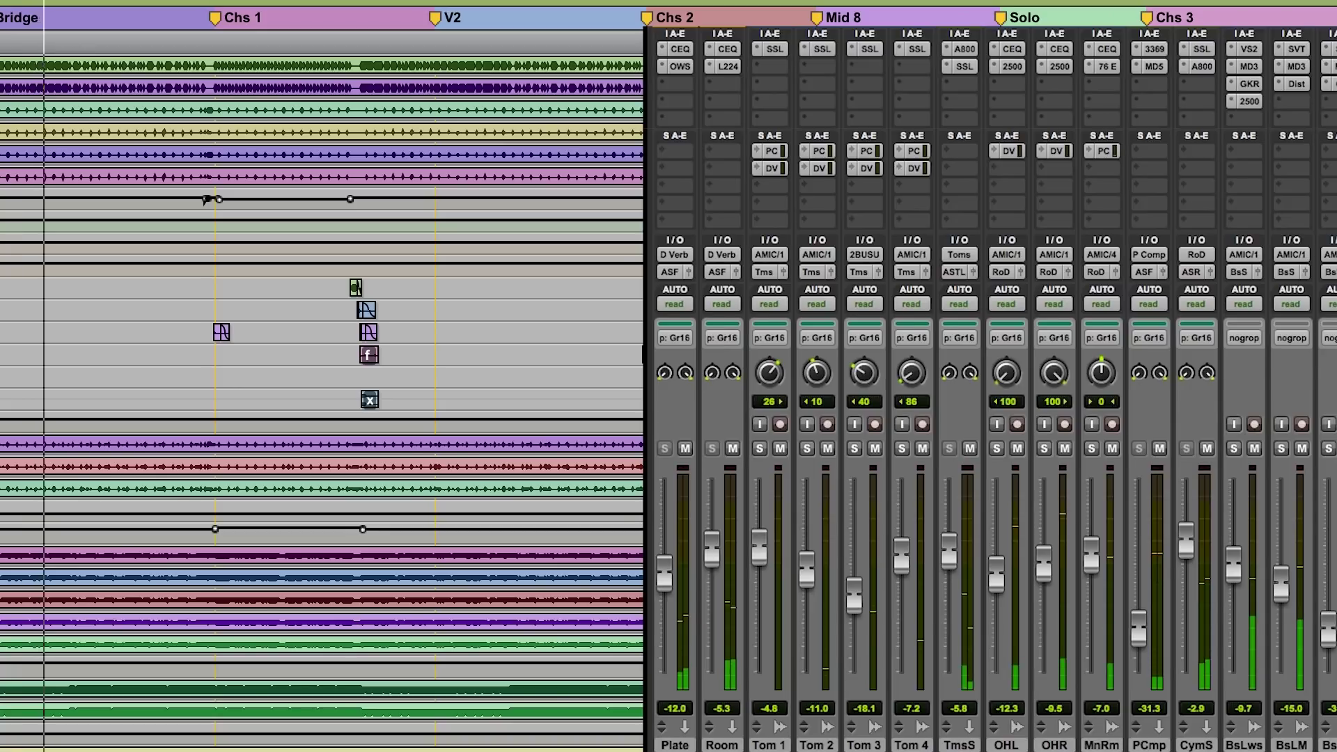
pyautogui.hscroll(7, 989, 389)
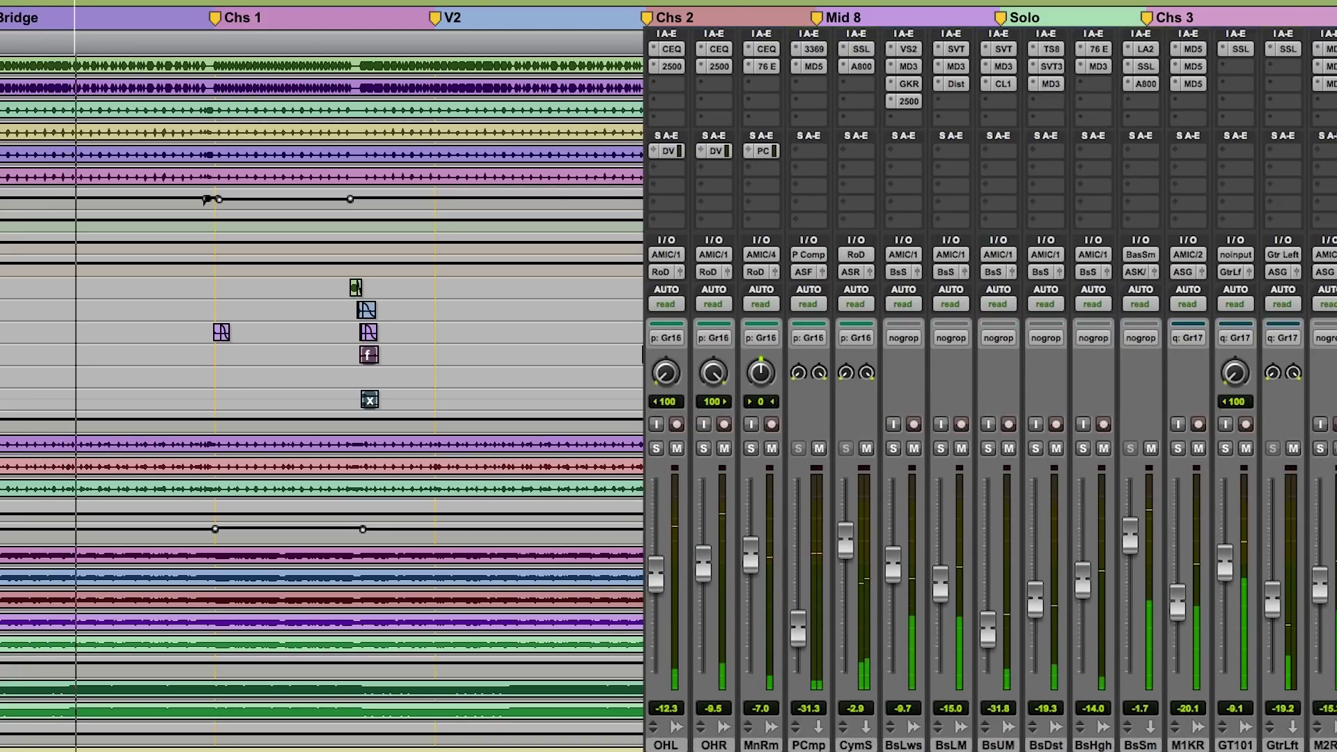
pyautogui.hscroll(10, 989, 389)
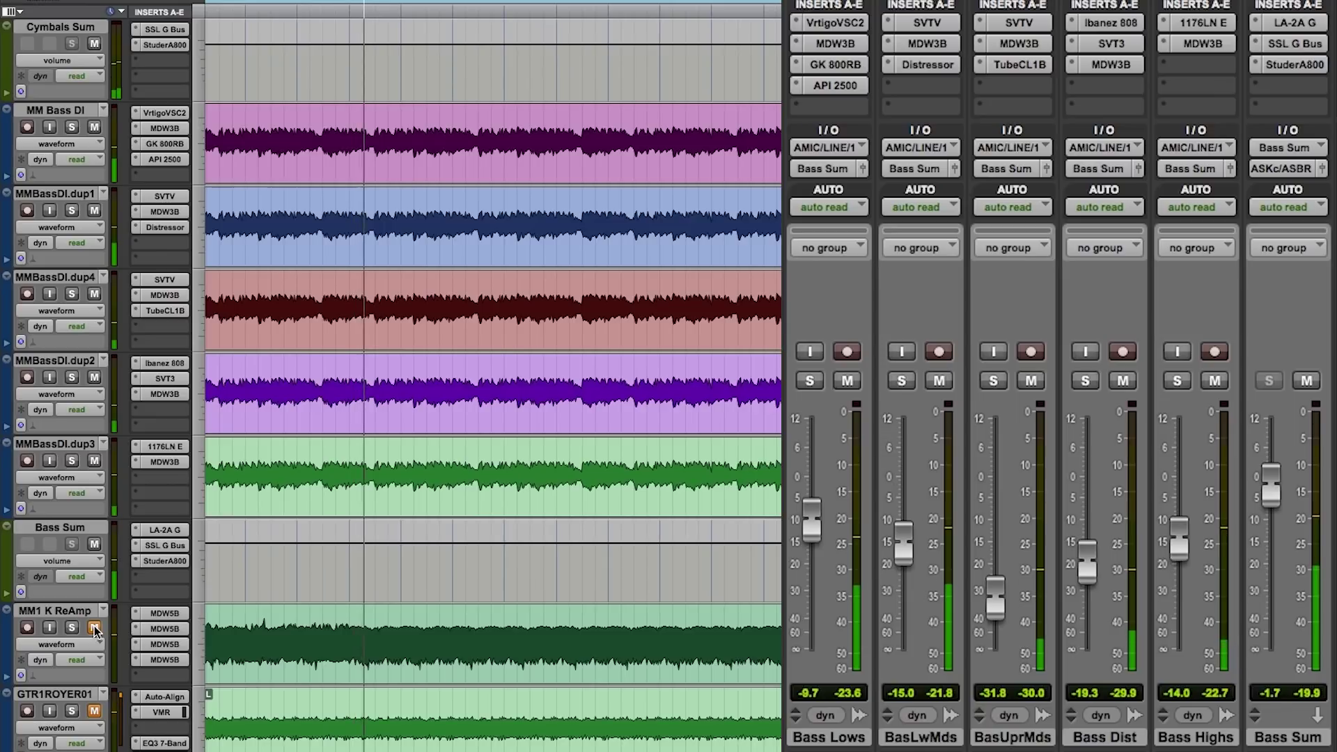
pyautogui.scroll(4, 95, 630)
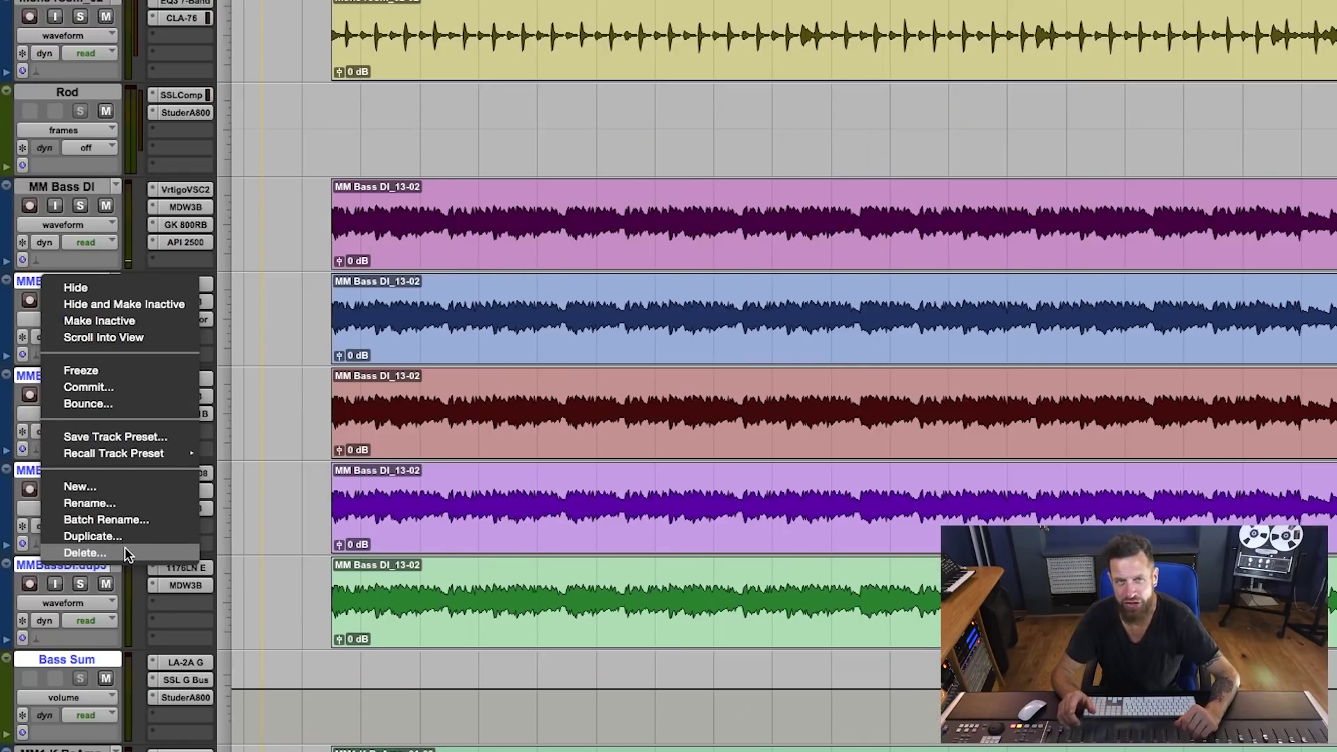
# Step: Delete the four duplicate bass tracks and the Bass Sum track, and clear all inserts from the MM Bass DI track
pyautogui.click(127, 555)
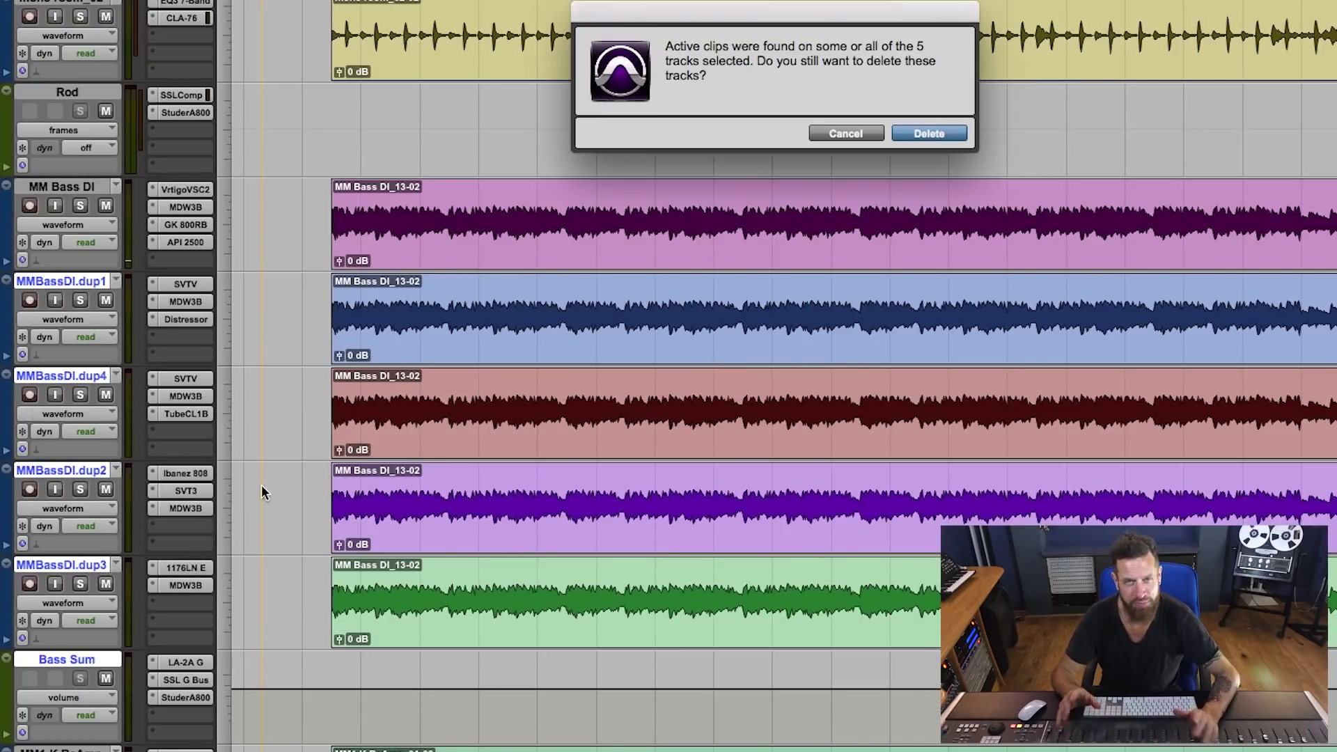
pyautogui.click(929, 133)
pyautogui.click(183, 146)
pyautogui.click(160, 184)
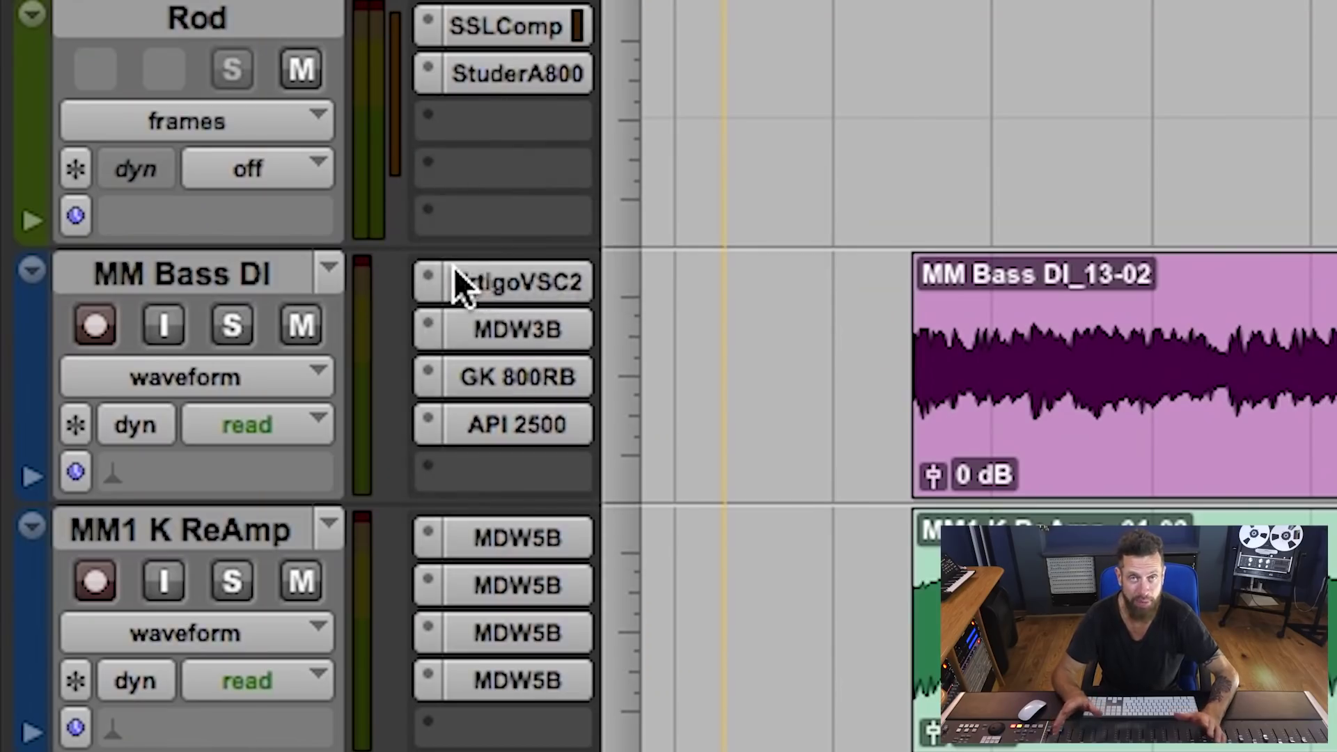
pyautogui.moveTo(432, 333); pyautogui.dragTo(521, 265)
pyautogui.moveTo(435, 380); pyautogui.dragTo(525, 310)
pyautogui.moveTo(425, 418); pyautogui.dragTo(533, 362)
# Step: Make 4 duplicates of the MM Bass DI track with all its data, inserted after the last selected track
pyautogui.rightClick(216, 273)
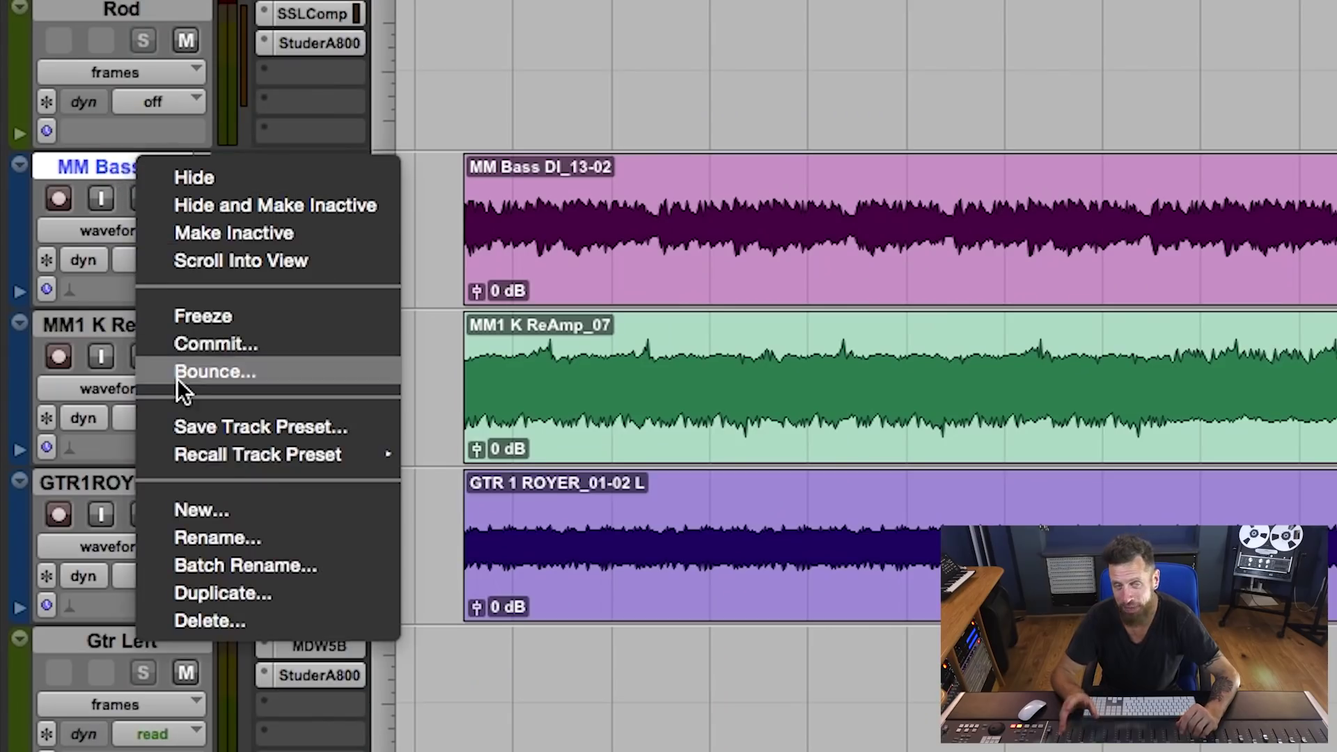
pyautogui.click(248, 591)
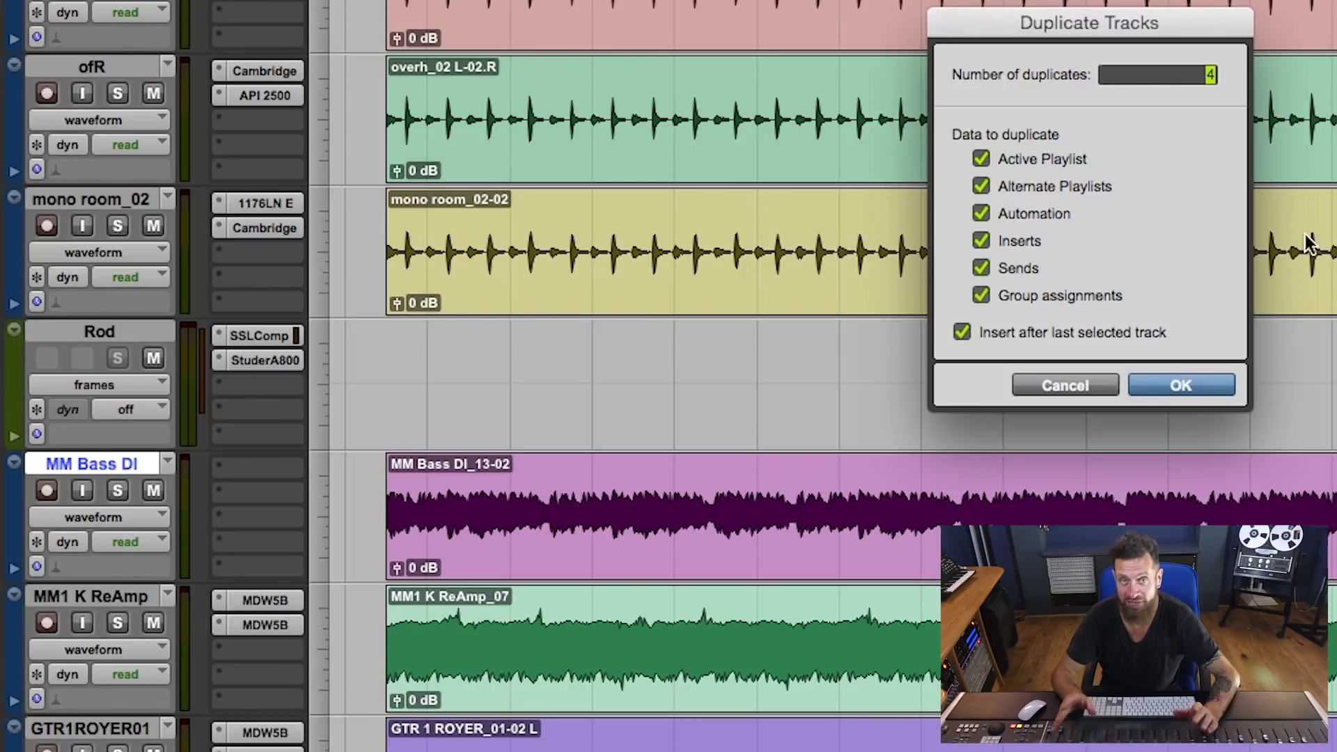
pyautogui.click(1182, 385)
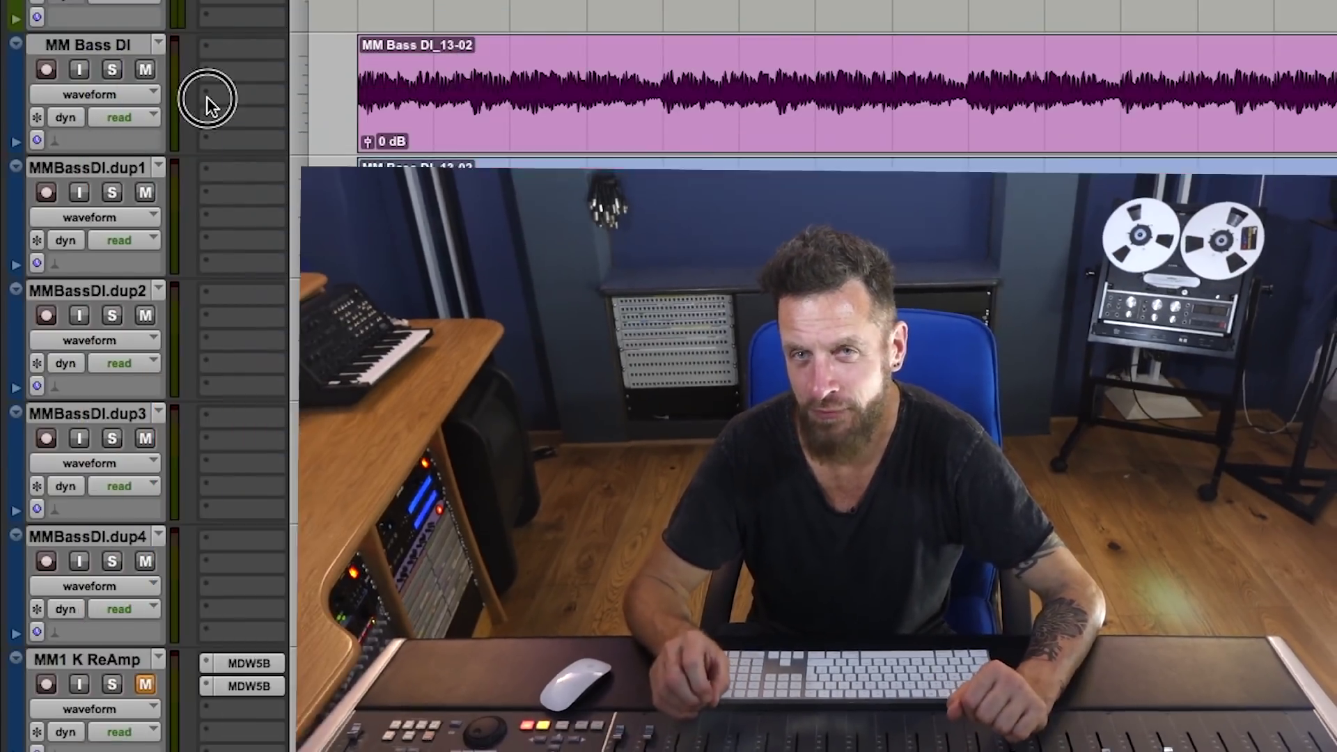
# Step: Insert the UAD Gallien Krueger 800RB (mono) plug-in in the third insert slot of the MM Bass DI track
pyautogui.click(207, 97)
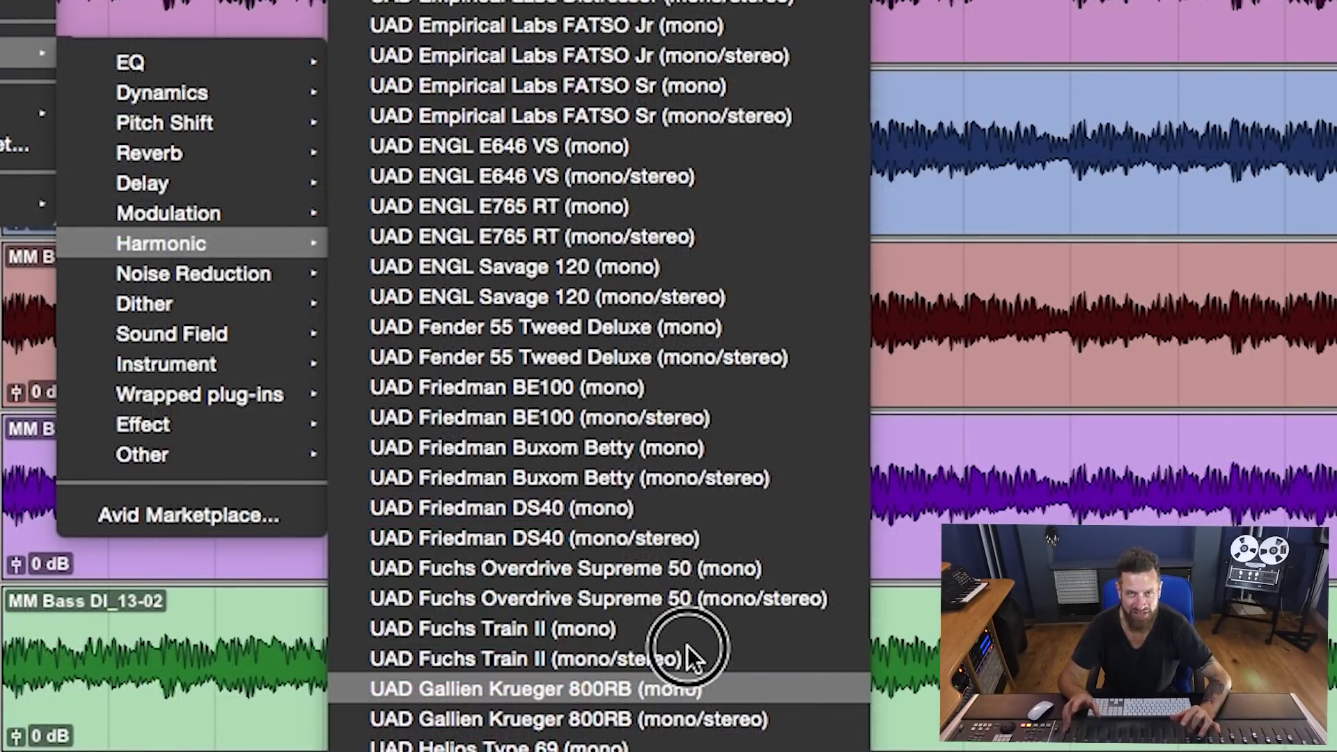
pyautogui.click(689, 682)
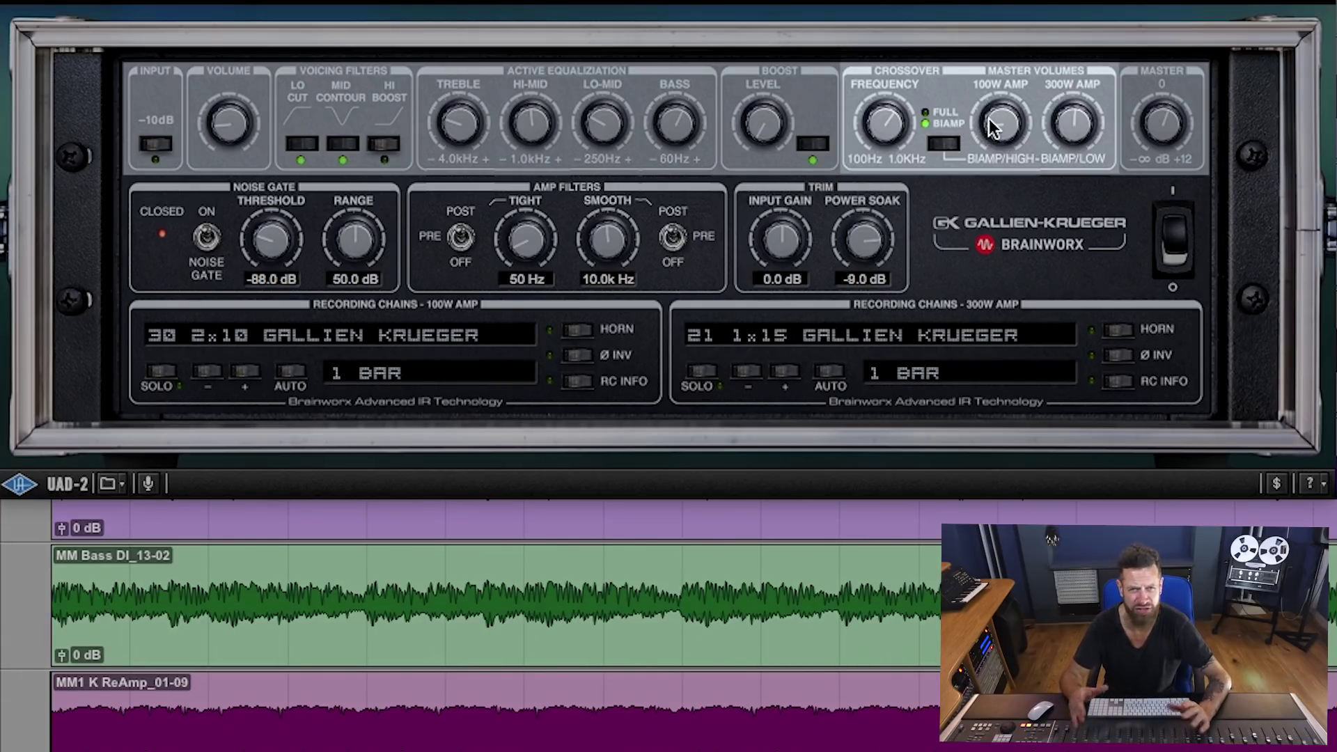
pyautogui.click(1090, 129)
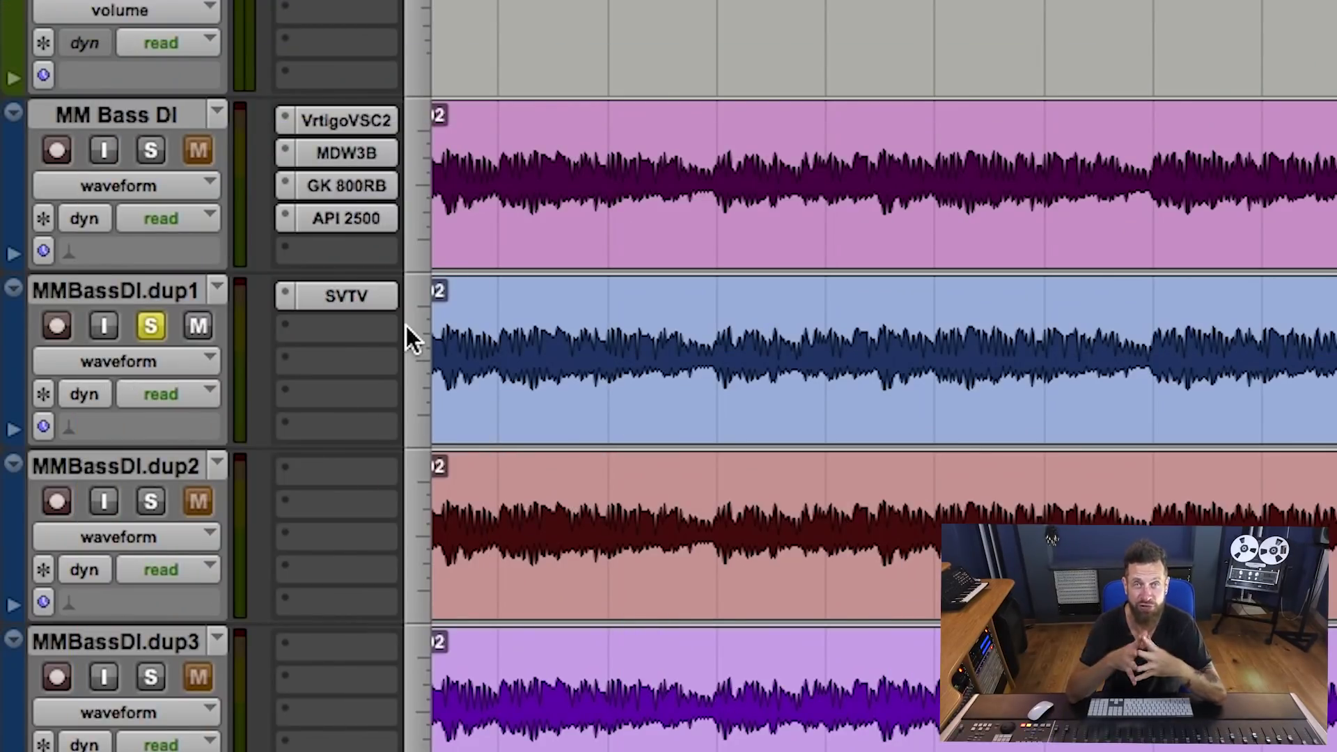
# Step: Examine the SVTV, Distressor, Tube-Tech CL 1B, SVT3 and 1176LN settings on the duplicate bass tracks
pyautogui.click(361, 296)
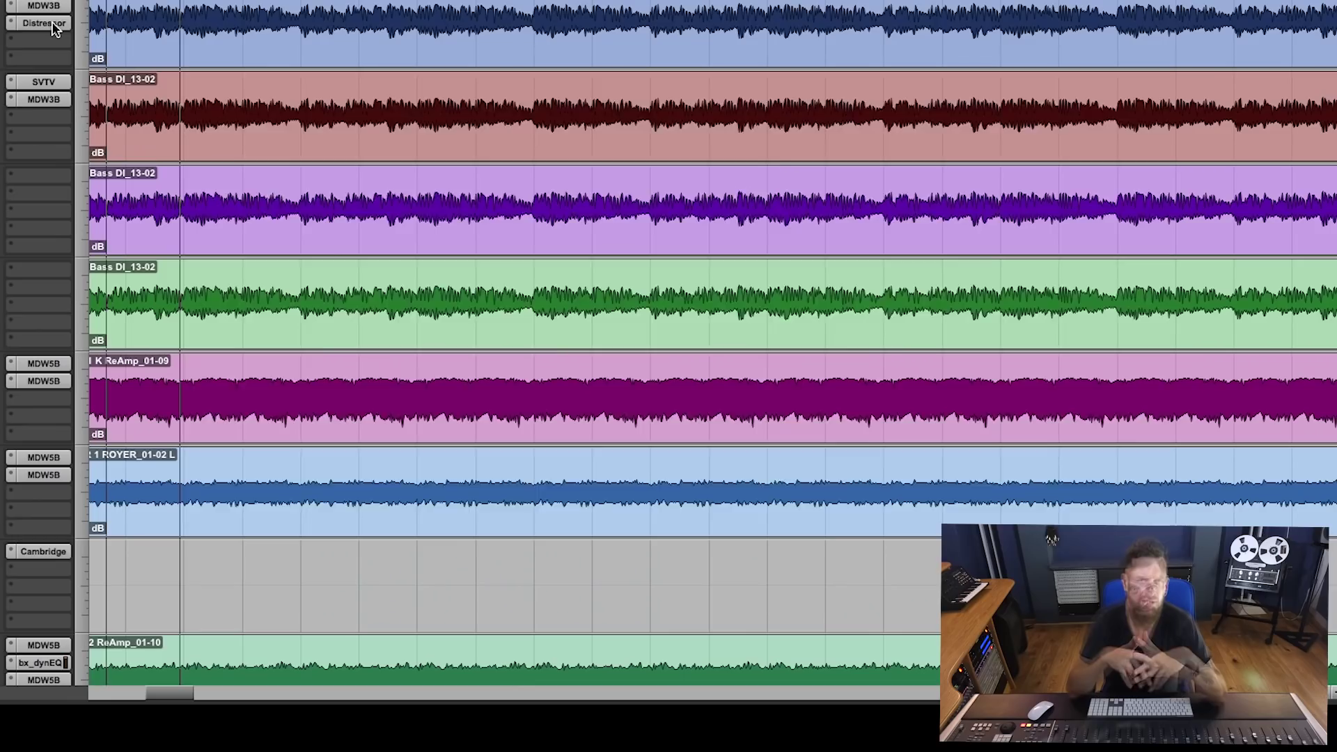
pyautogui.click(44, 23)
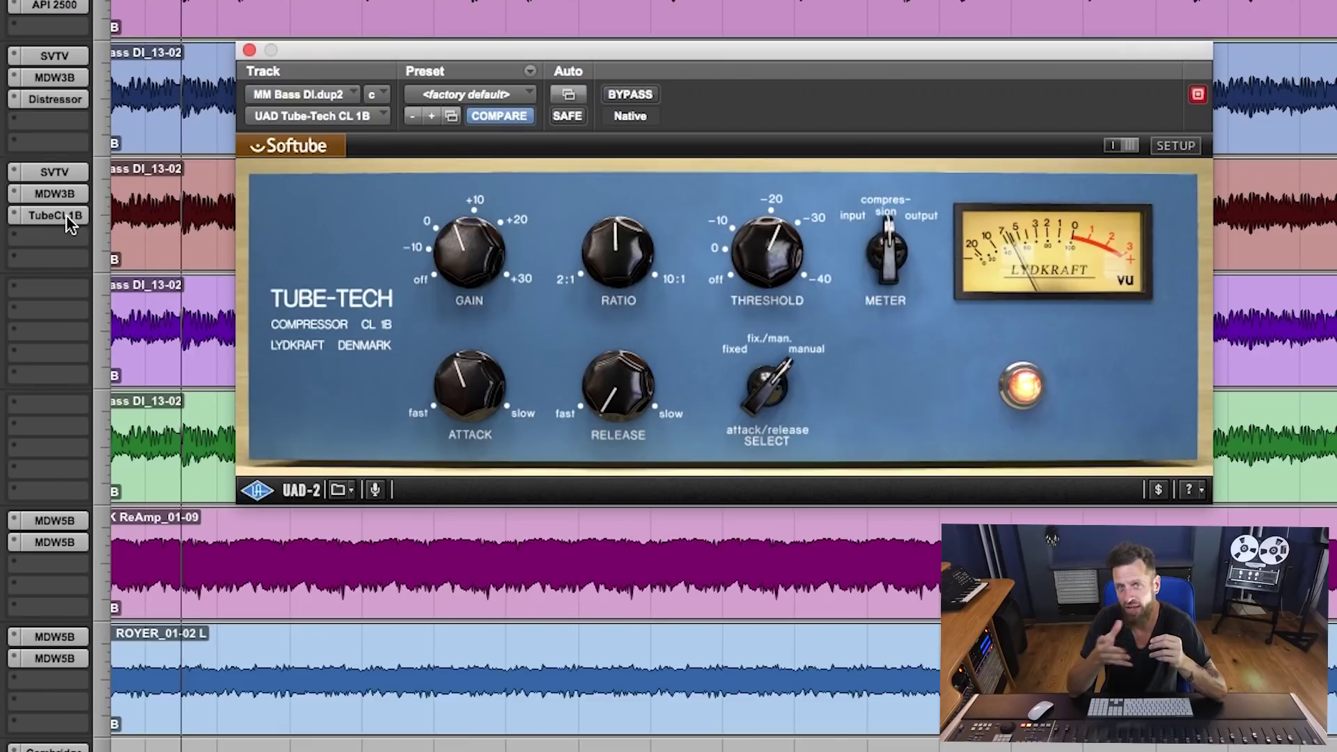
pyautogui.click(69, 217)
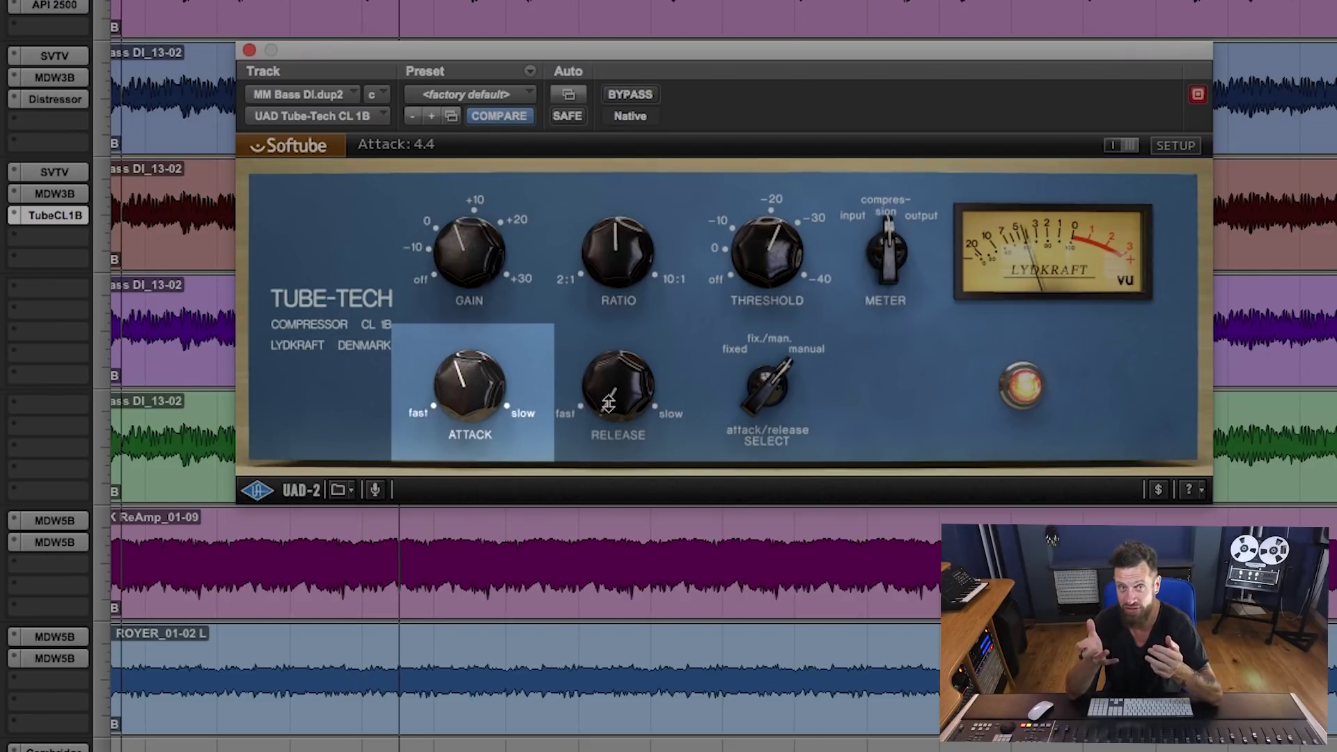
pyautogui.click(610, 402)
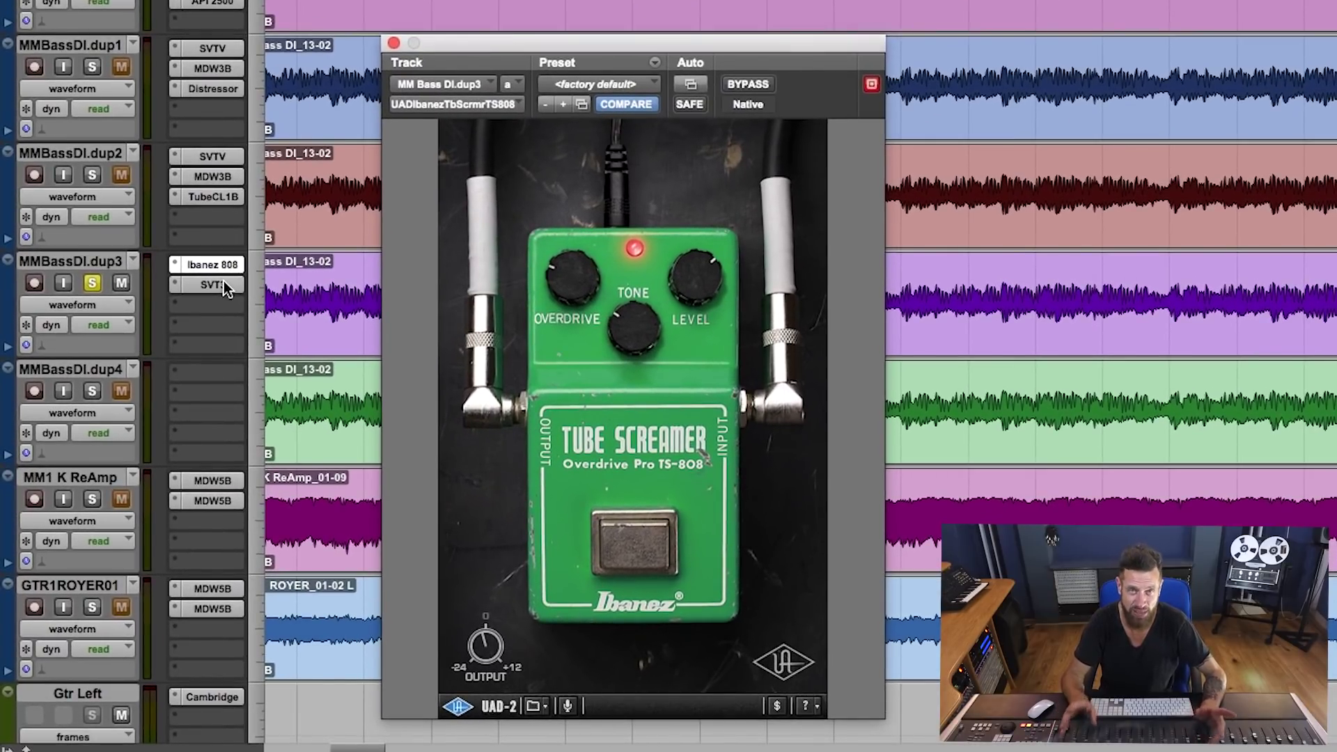
pyautogui.click(224, 281)
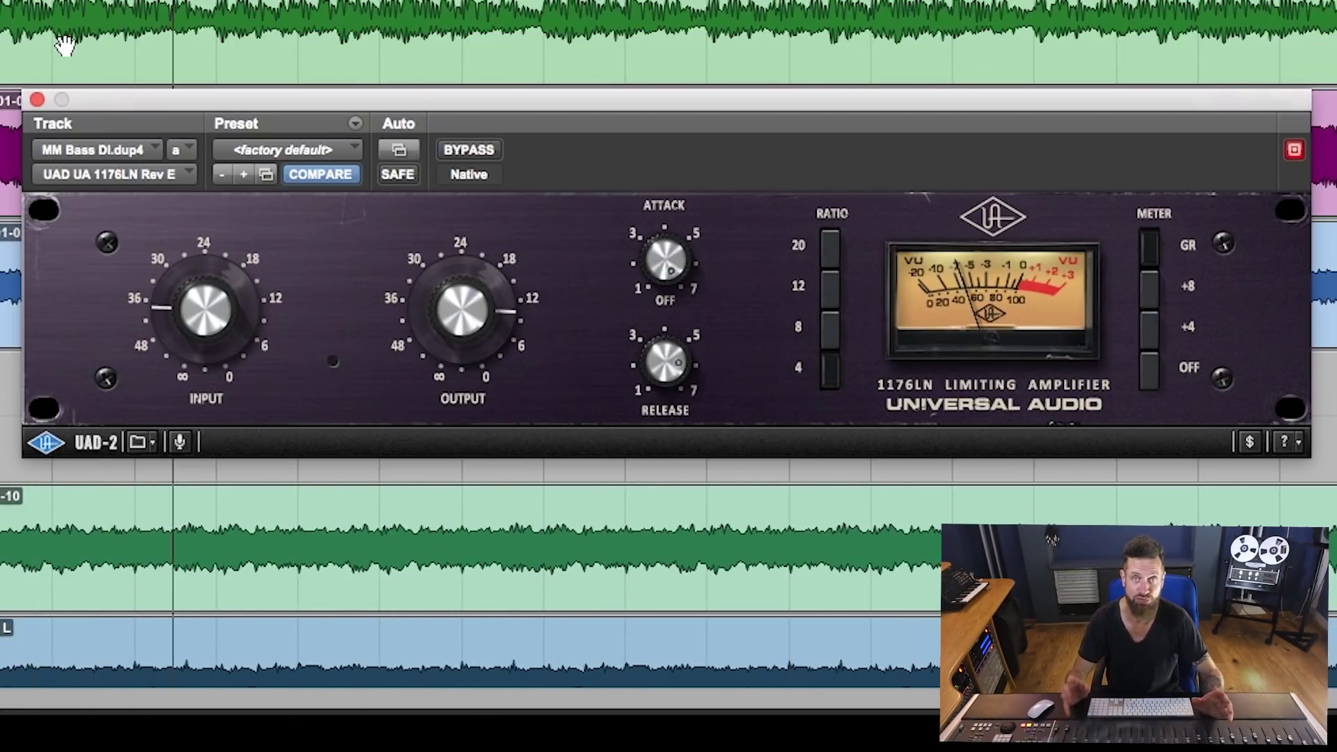
pyautogui.click(675, 233)
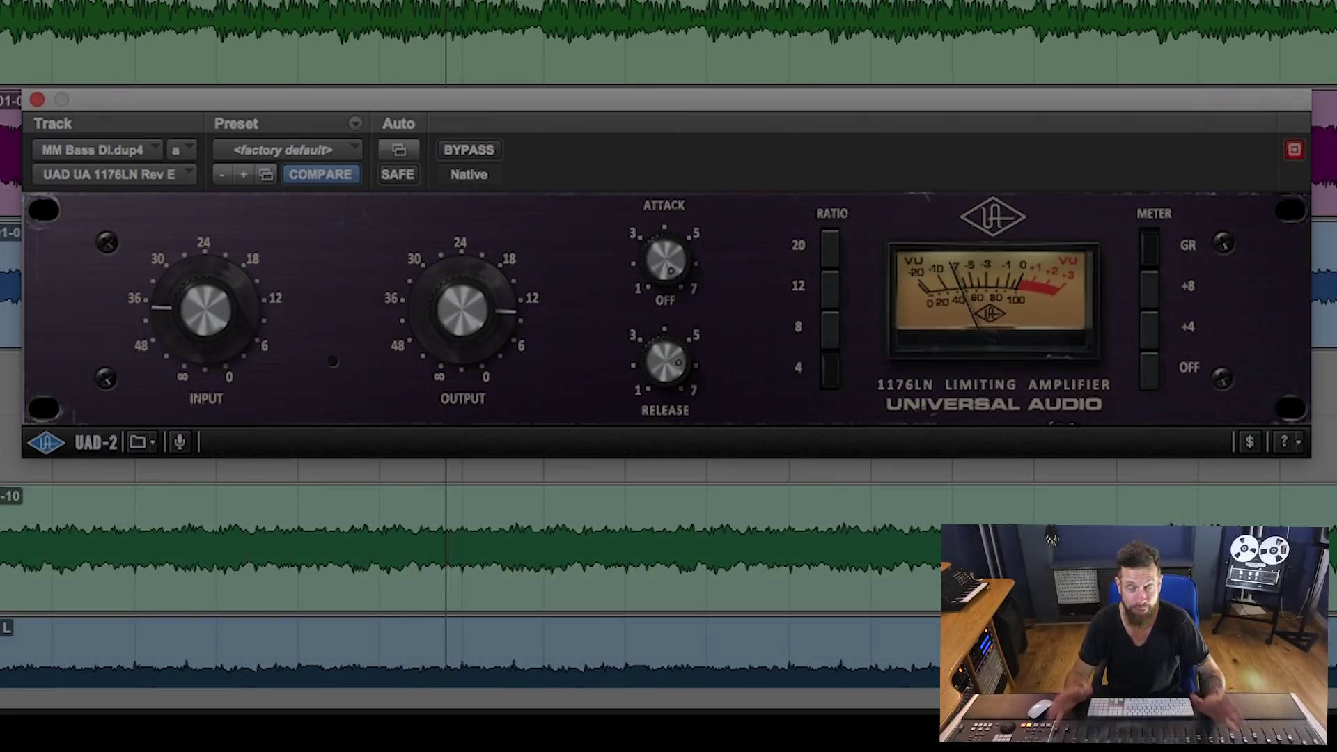
# Step: Balance the bass faders: Bass Lows +2.1 dB, BasLwMds -10.5 dB, Bass Dist -13.4 dB and Bass Highs -7.3 dB
pyautogui.click(305, 478)
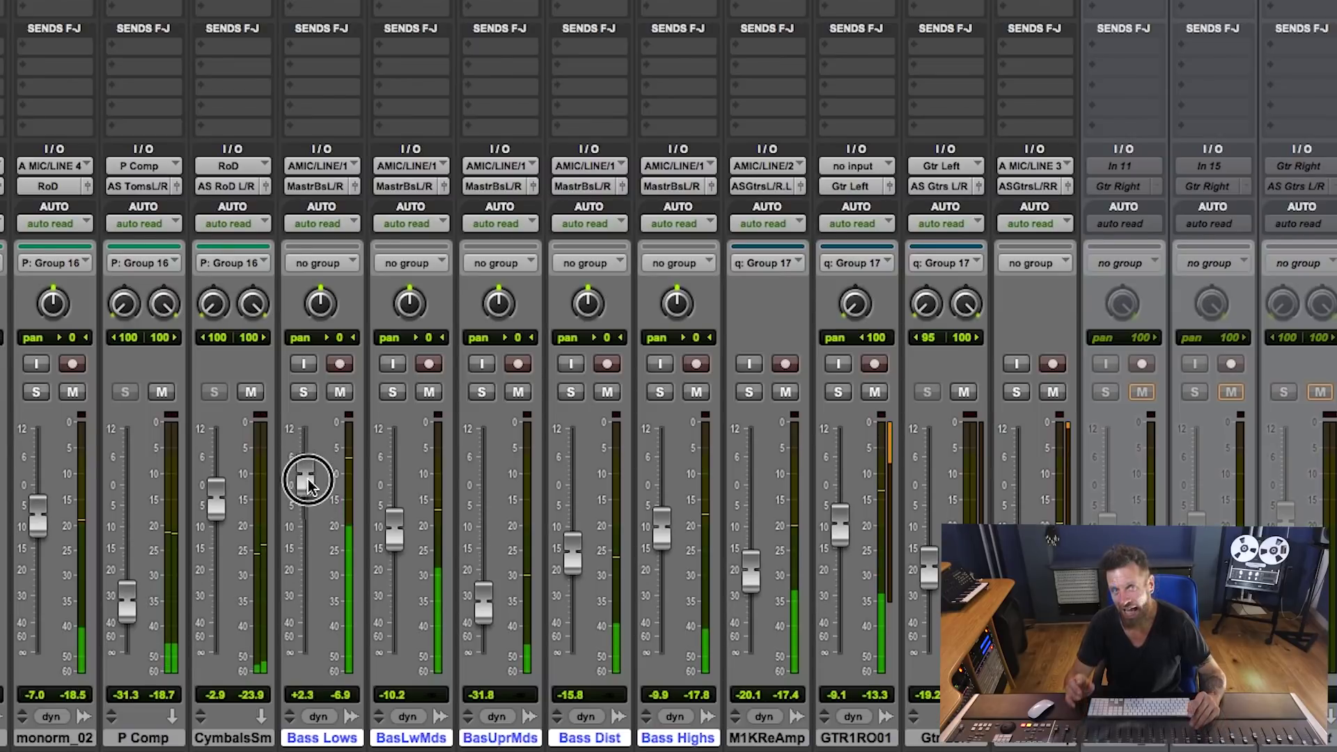
pyautogui.click(391, 540)
pyautogui.click(572, 563)
pyautogui.moveTo(572, 563)
pyautogui.mouseDown()
pyautogui.moveTo(576, 522)
pyautogui.moveTo(573, 541)
pyautogui.mouseUp()
pyautogui.moveTo(662, 527); pyautogui.dragTo(662, 516)
# Step: Route the selected bass tracks' outputs to a new mono Aux Input track named "Bass Sum", created next to the current track
pyautogui.click(676, 187)
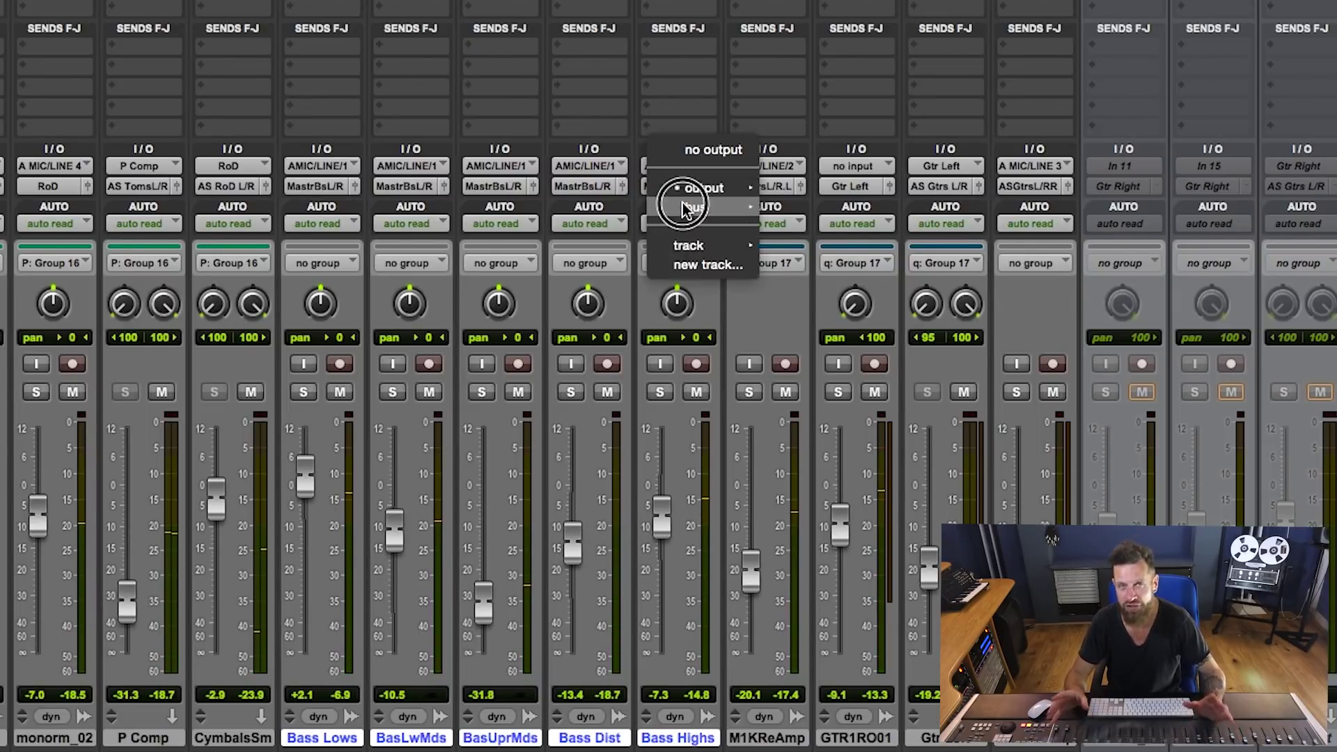
pyautogui.click(682, 269)
pyautogui.click(181, 64)
pyautogui.click(179, 45)
pyautogui.write('Bass ')
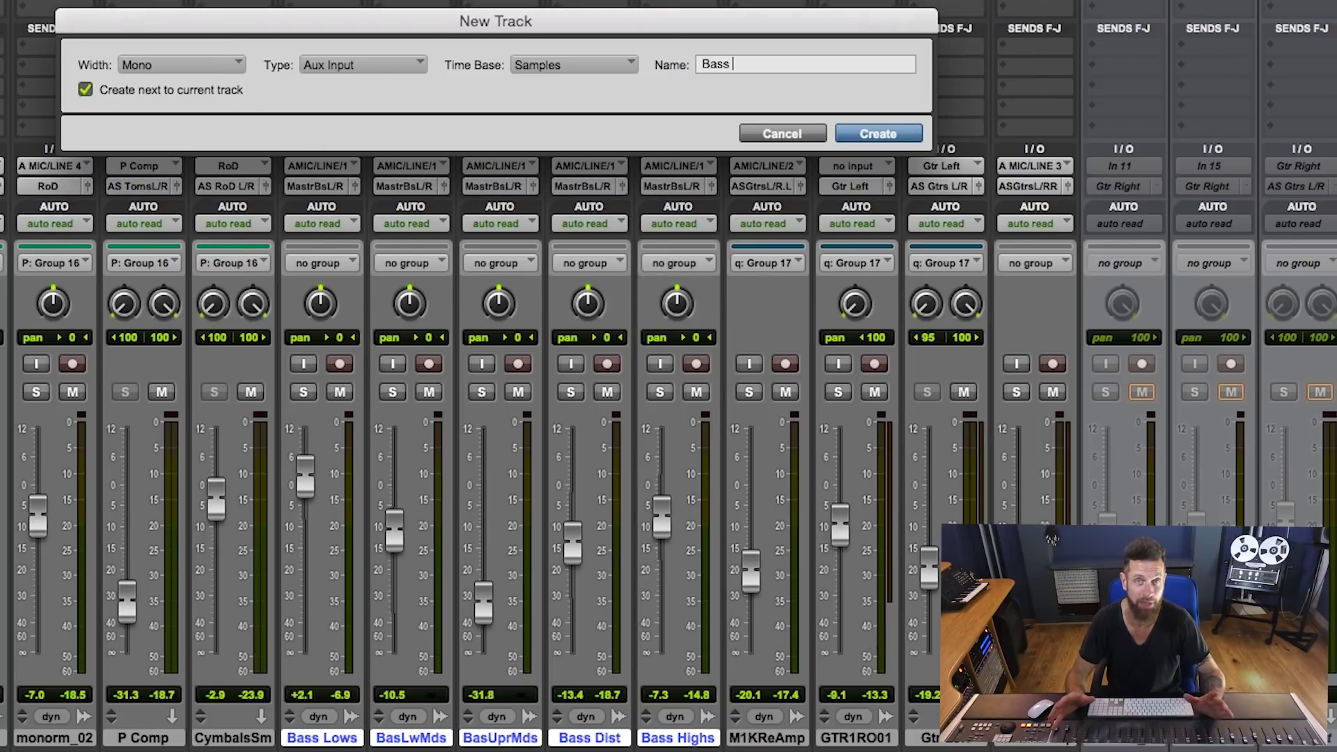
pyautogui.write('Sum')
pyautogui.press('Return')
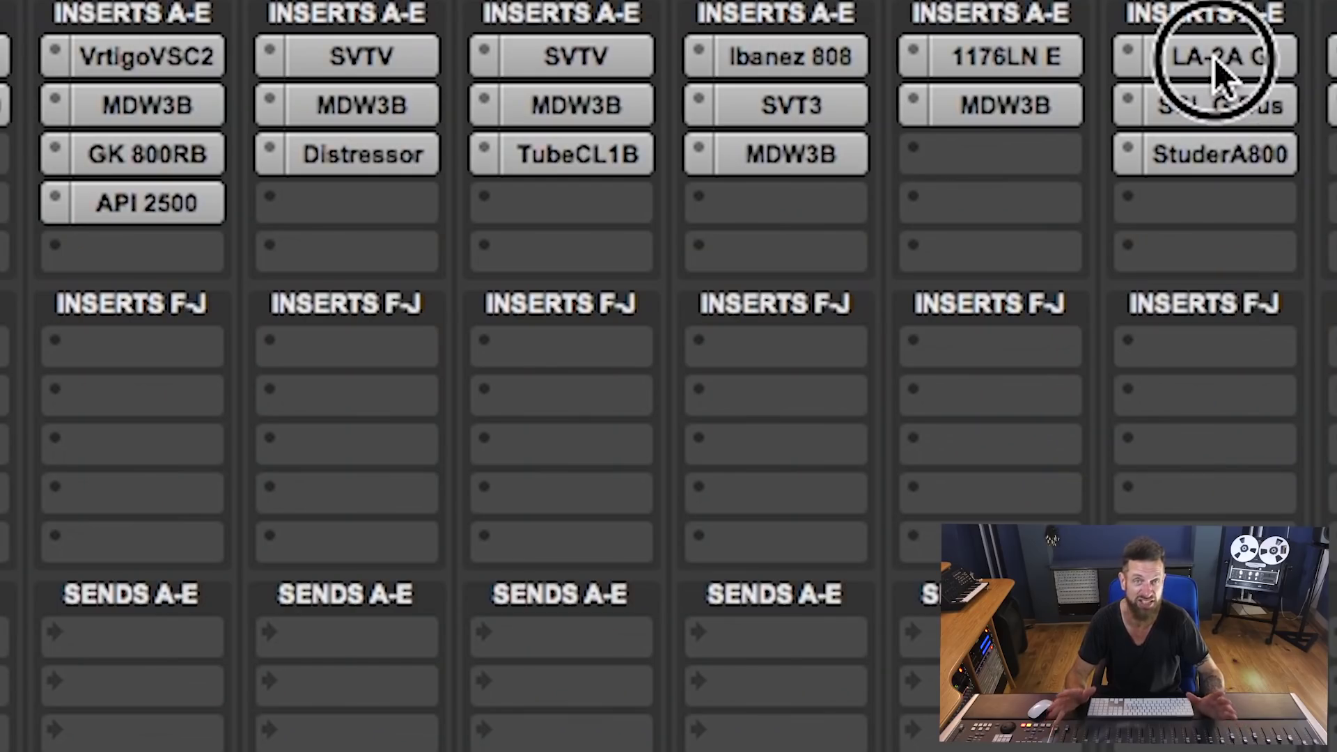
# Step: Examine the LA-2A and SSL G Bus compressors on the Bass Sum track
pyautogui.click(1218, 63)
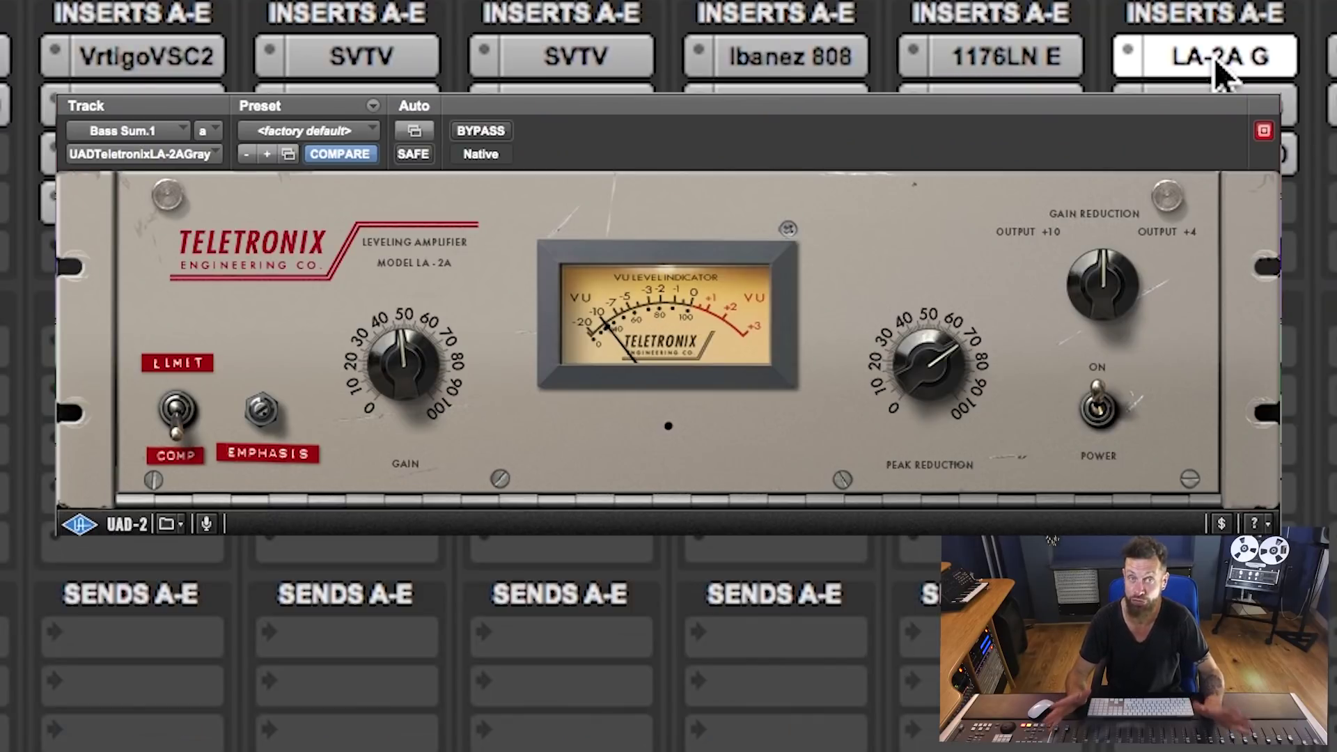
pyautogui.click(1215, 60)
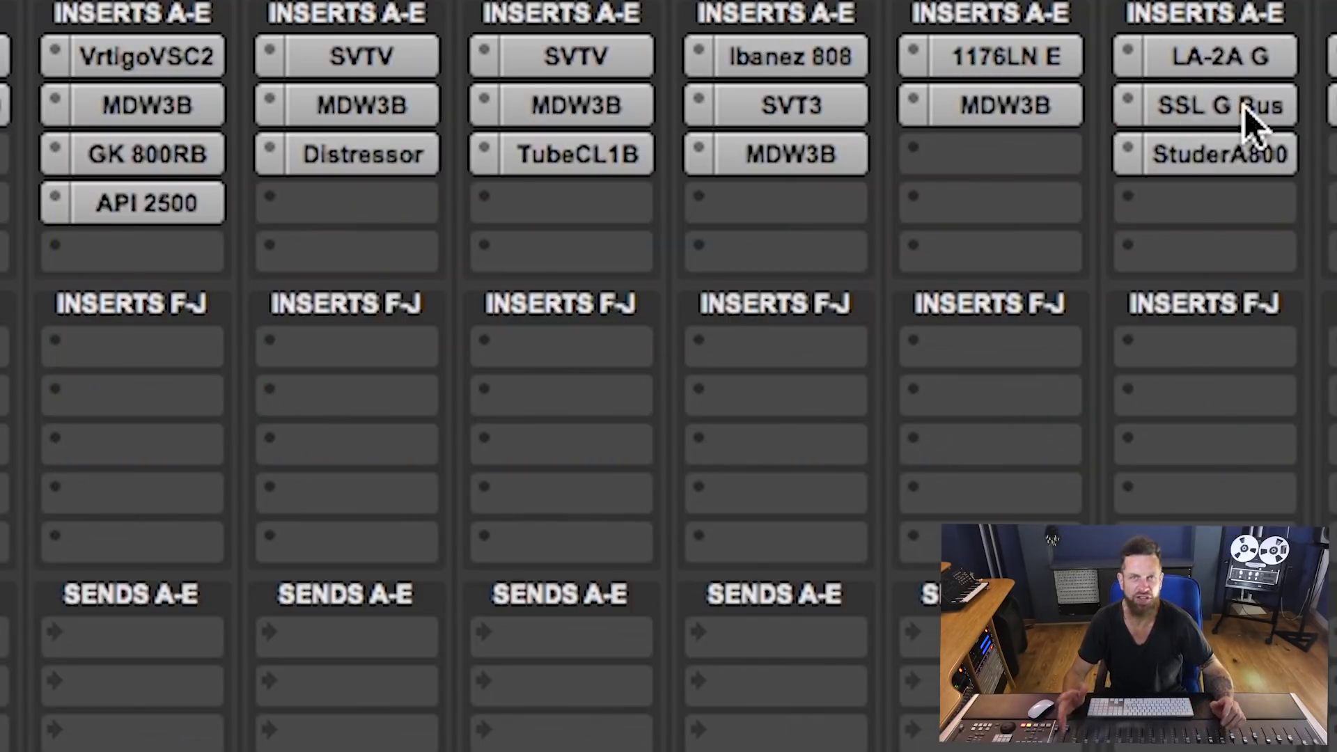
pyautogui.click(1243, 106)
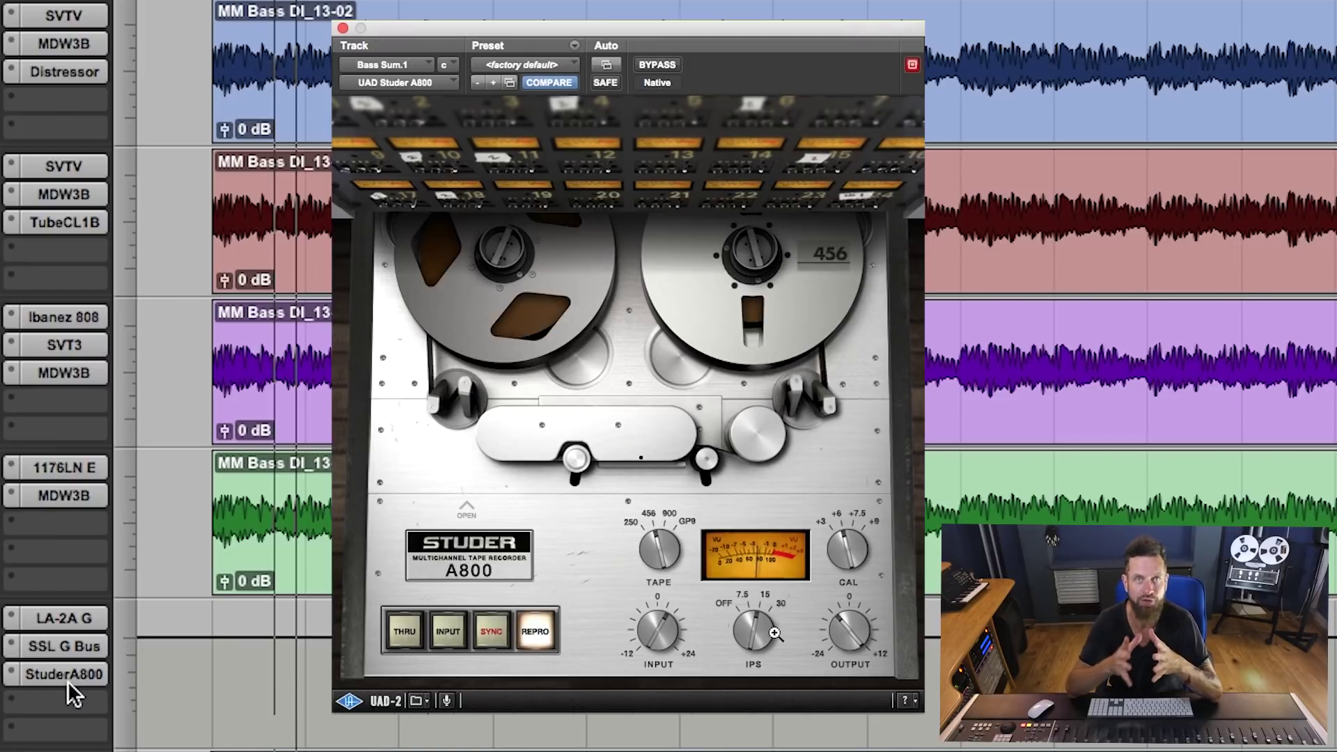
# Step: Rebalance the bass faders: Bass Lows to +2.1 dB, BasLwMds to -10.5 dB and Bass Dist to -13.4 dB
pyautogui.moveTo(414, 486); pyautogui.dragTo(417, 447)
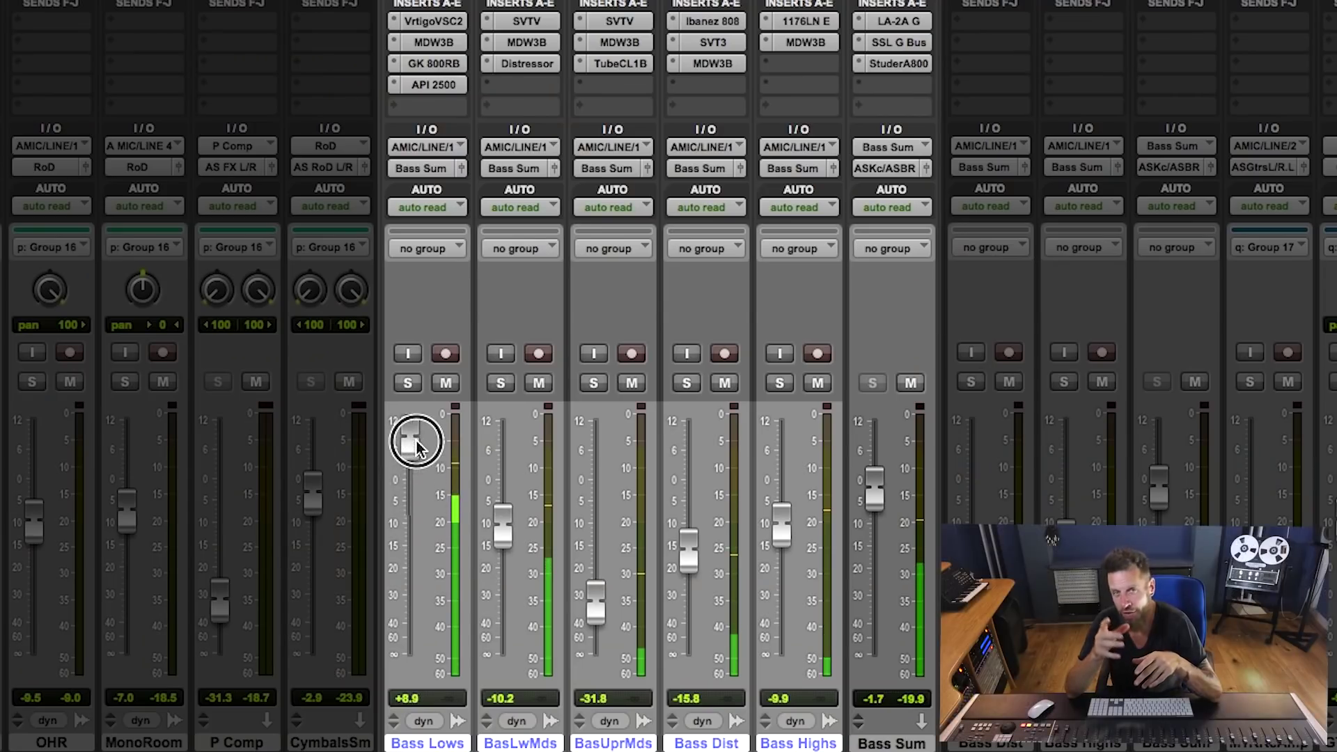
pyautogui.moveTo(511, 530); pyautogui.dragTo(500, 580)
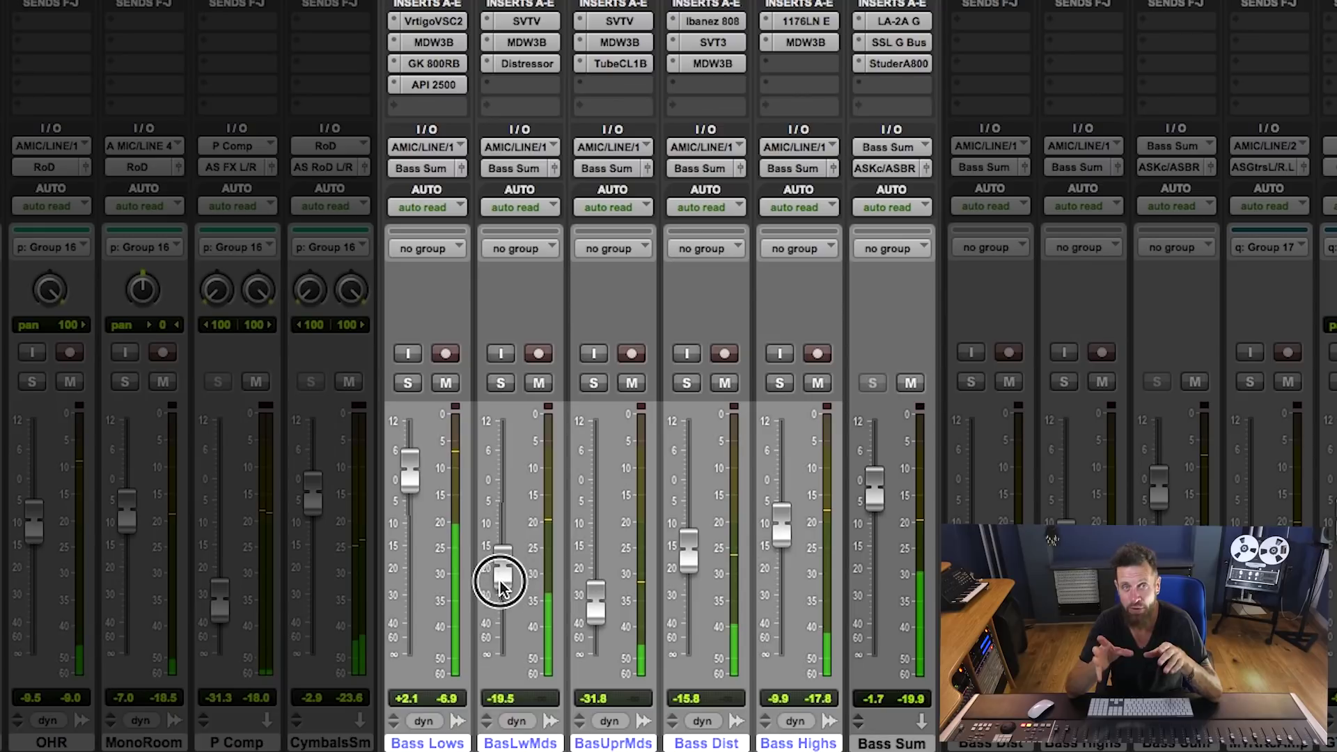
pyautogui.moveTo(688, 571); pyautogui.dragTo(697, 529)
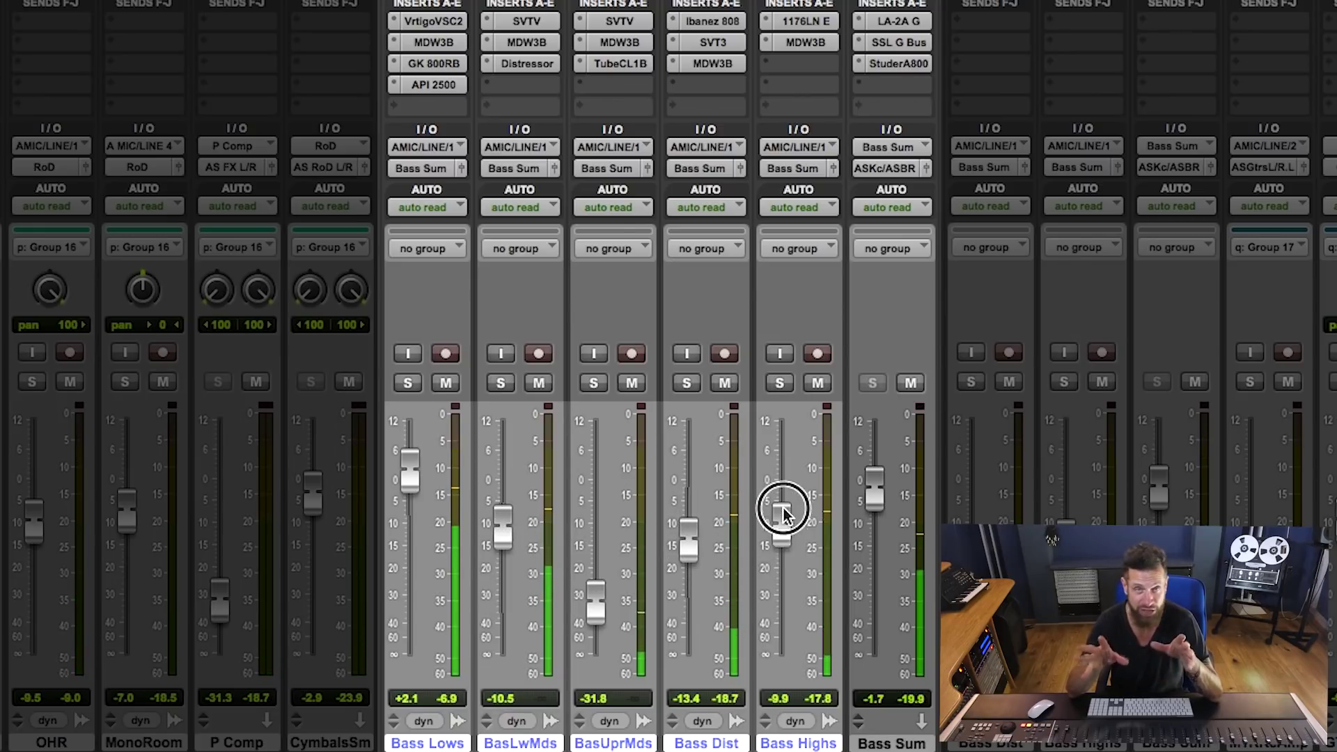